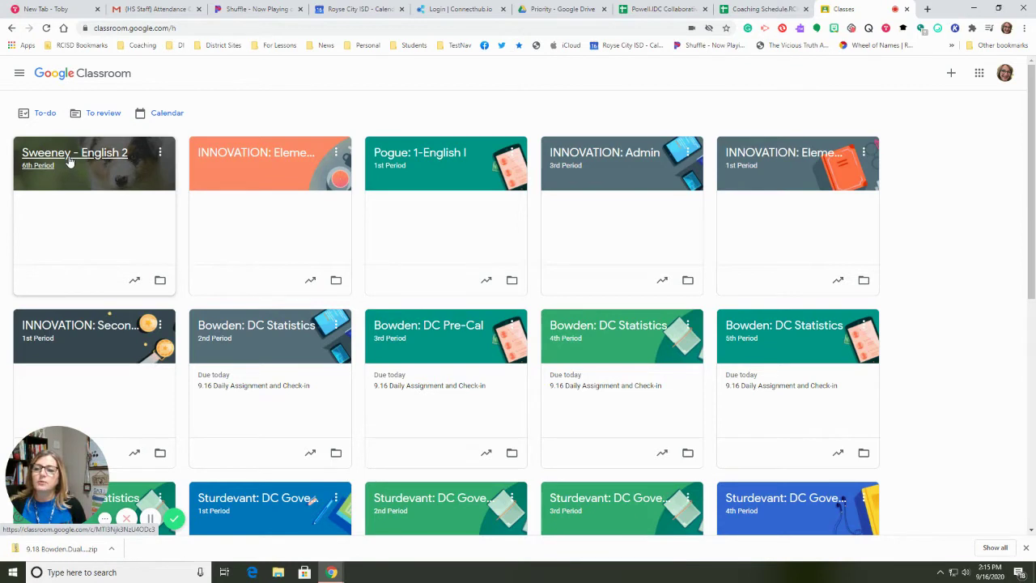
Open the Classwork page of the 6th Period English 2 class and look over its topics.
click(69, 162)
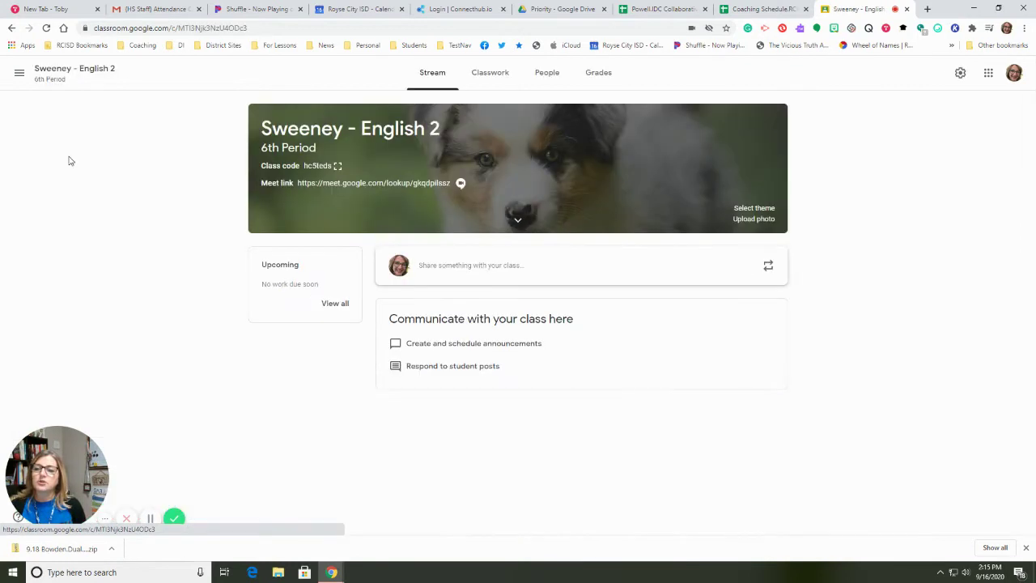
click(480, 79)
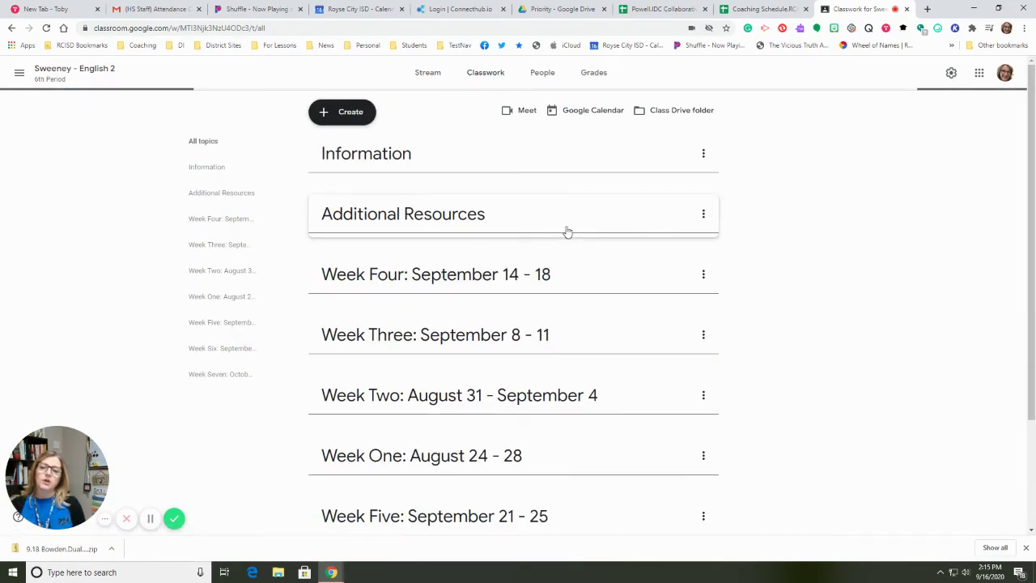
scroll(567, 231, down, 5)
scroll(567, 232, up, 4)
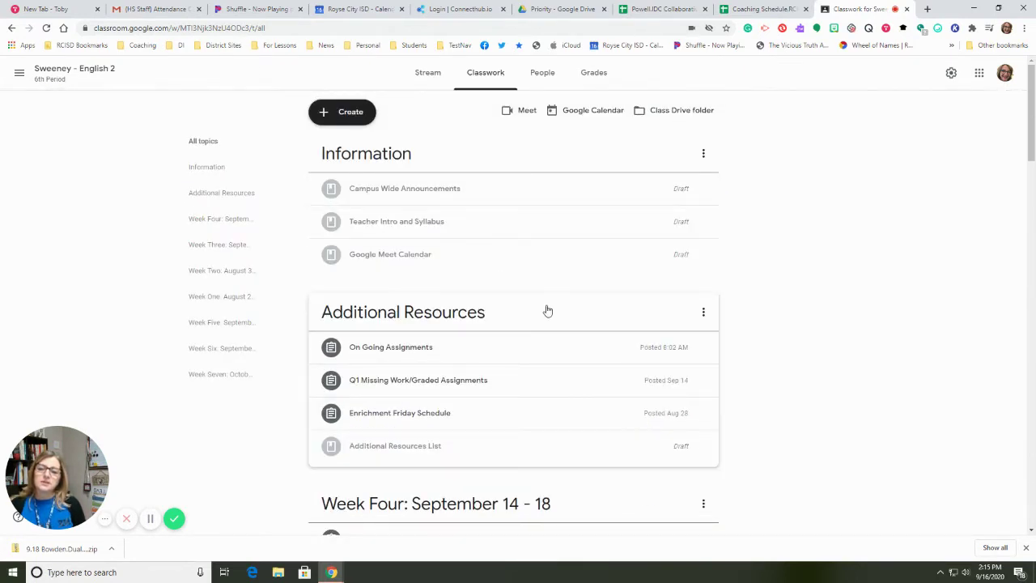
scroll(545, 310, down, 1)
scroll(546, 309, down, 1)
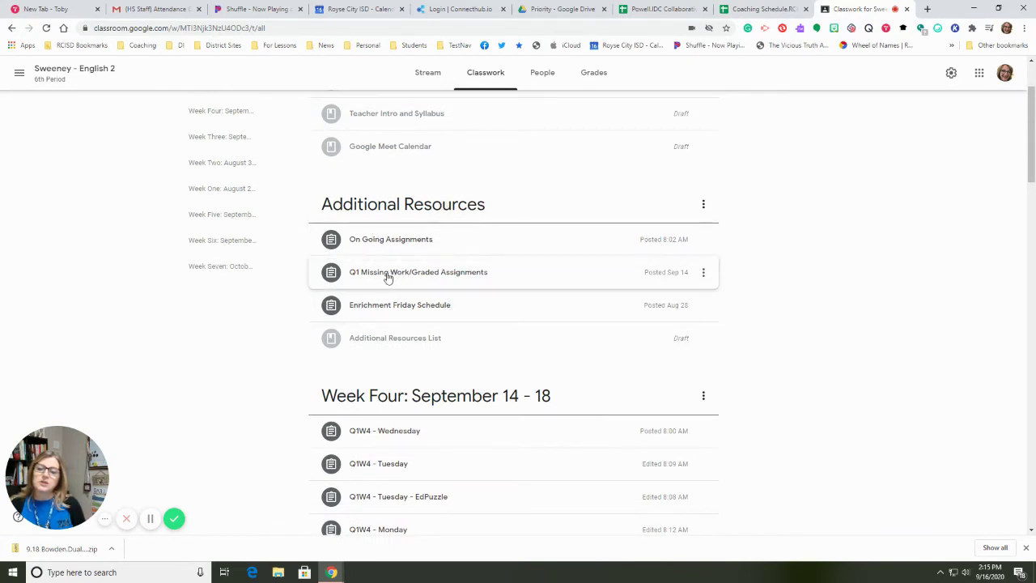
Expand the Q1 Missing Work/Graded Assignments post under Additional Resources and examine its instructions and attachments.
click(437, 276)
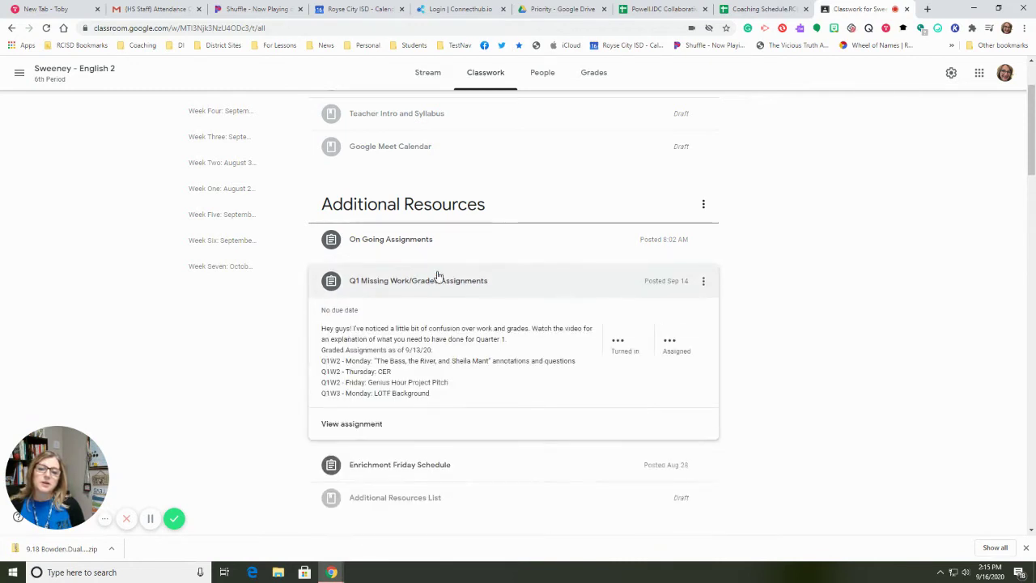
scroll(793, 231, down, 1)
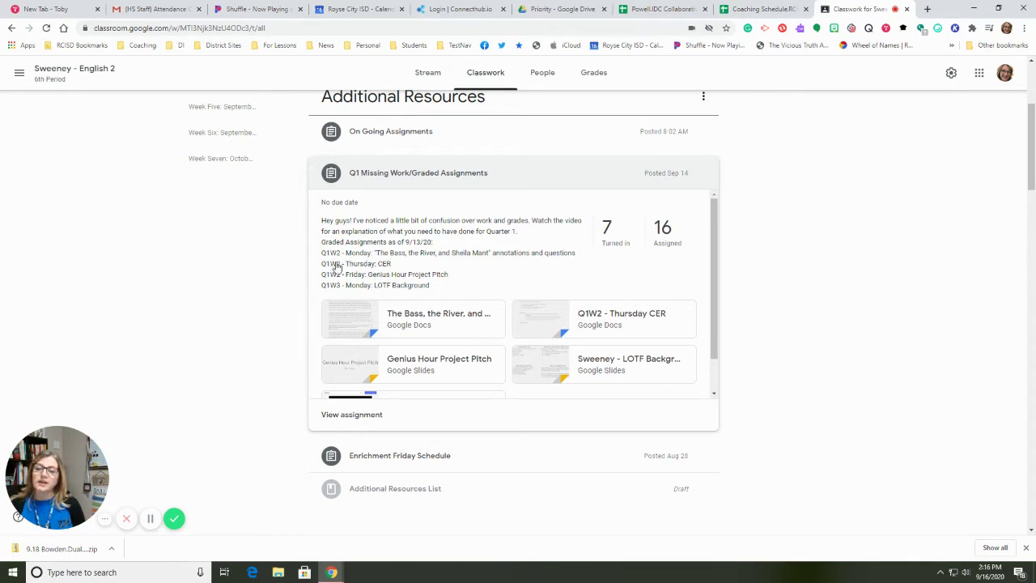
scroll(456, 273, down, 1)
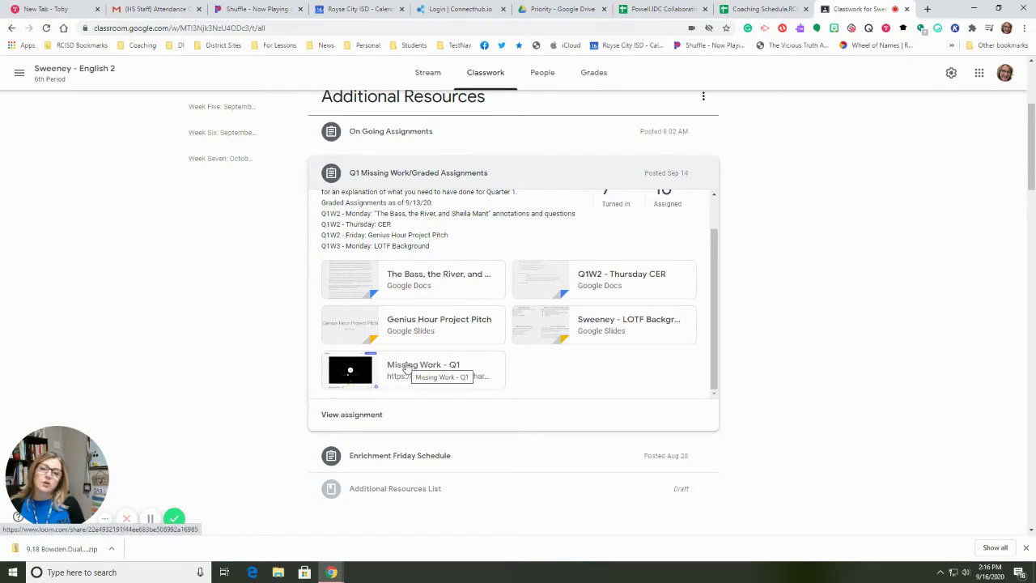
scroll(671, 290, up, 1)
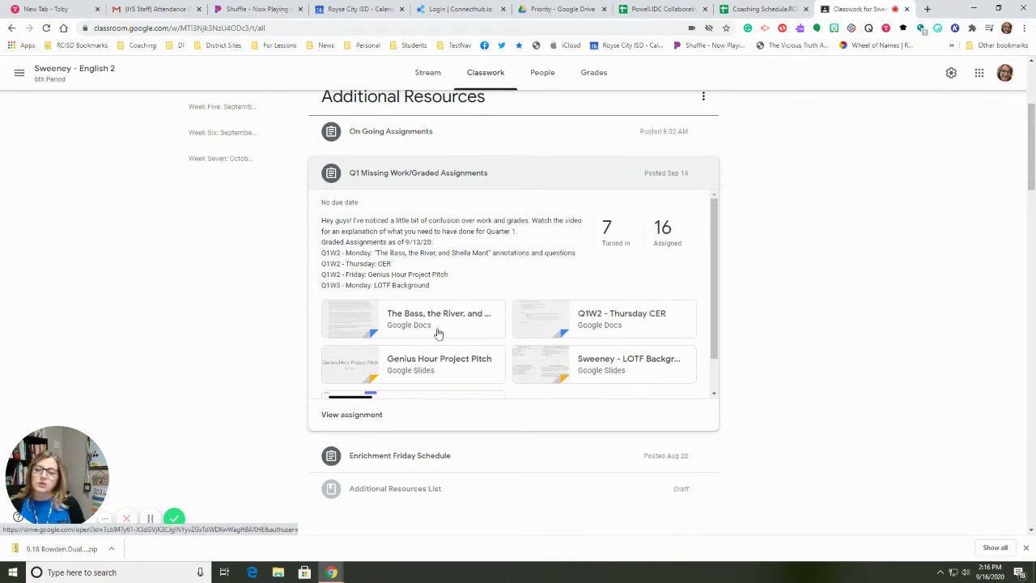
scroll(446, 329, up, 1)
scroll(446, 328, up, 1)
scroll(445, 328, down, 1)
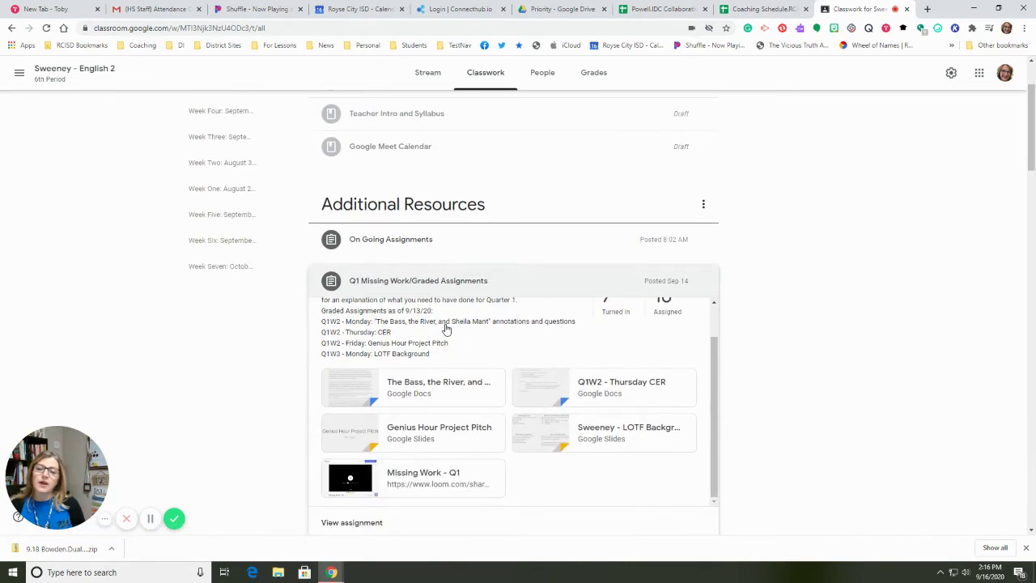
scroll(842, 325, down, 1)
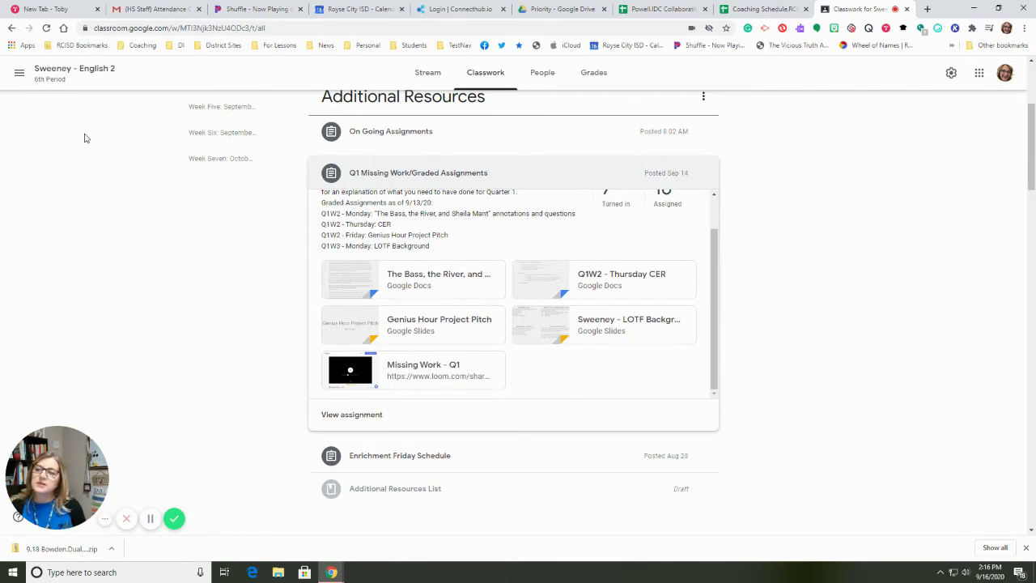
Switch to the INNOVATION: Secondary class and open its Classwork page.
click(19, 75)
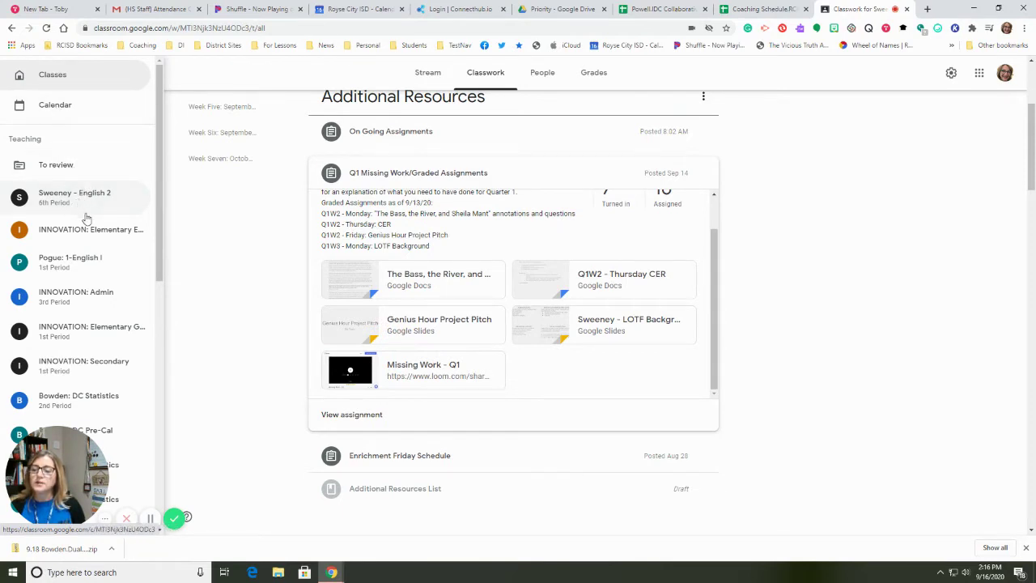
scroll(81, 312, down, 1)
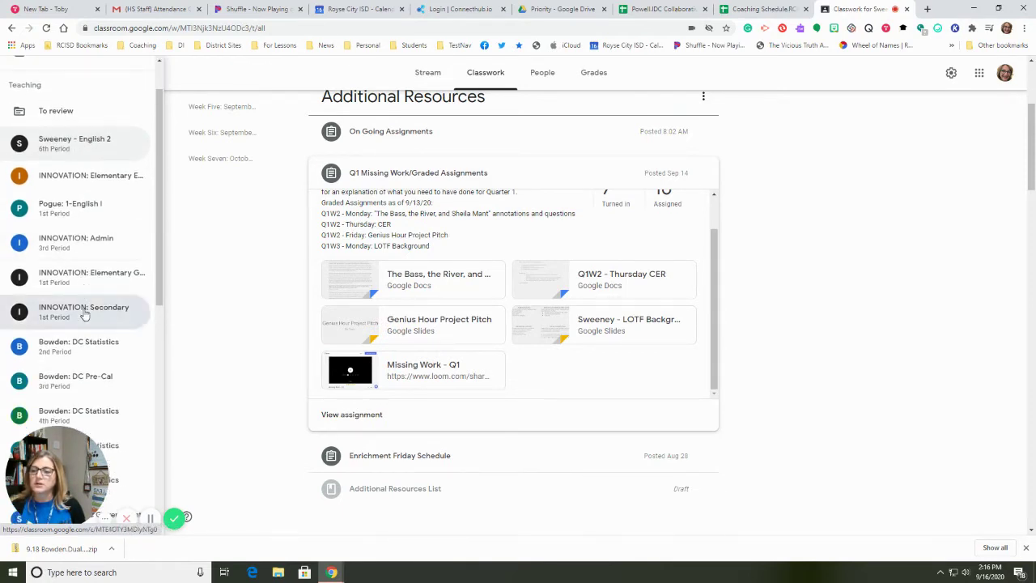
click(85, 314)
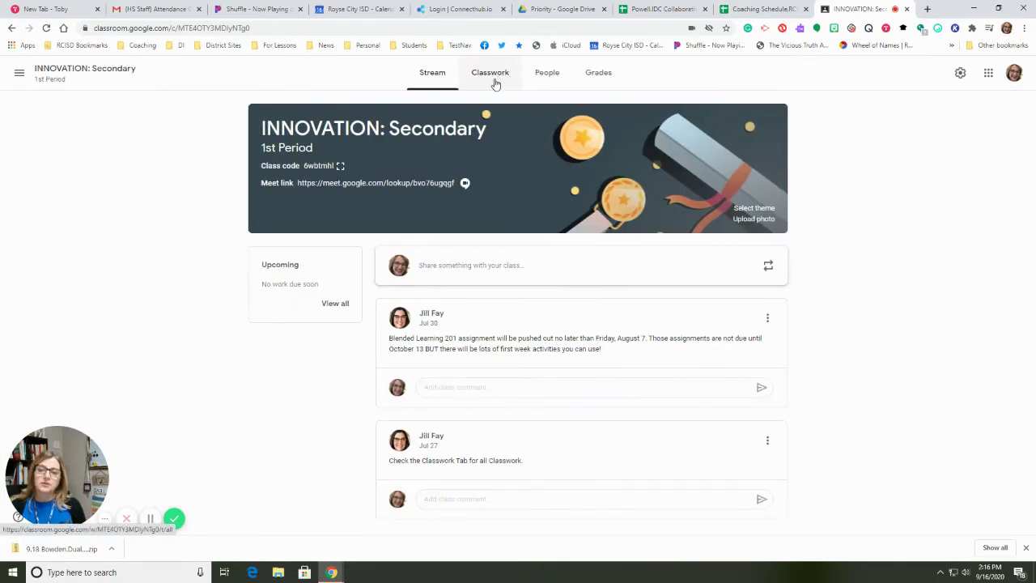
click(495, 84)
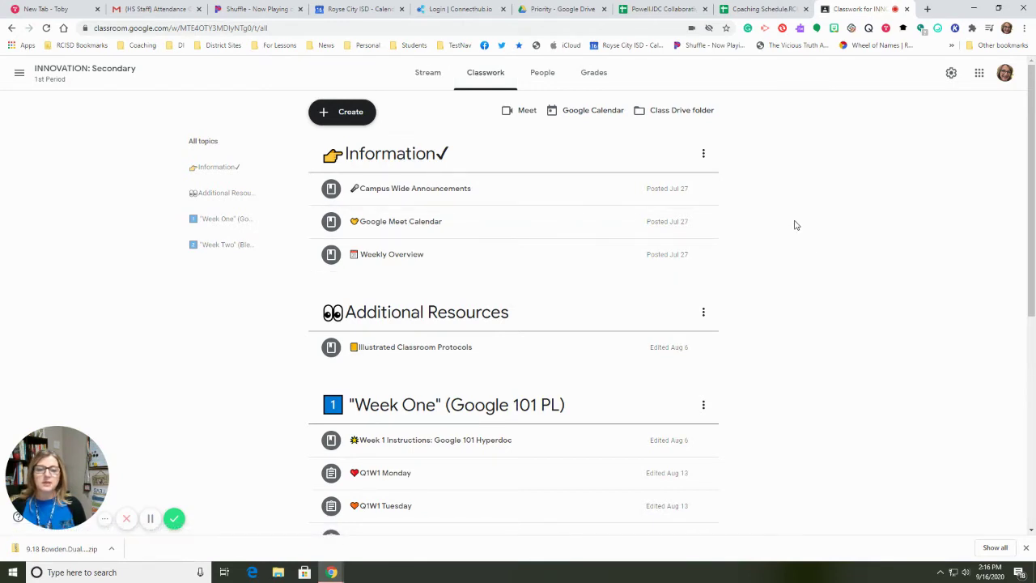
scroll(795, 225, down, 2)
scroll(794, 225, up, 2)
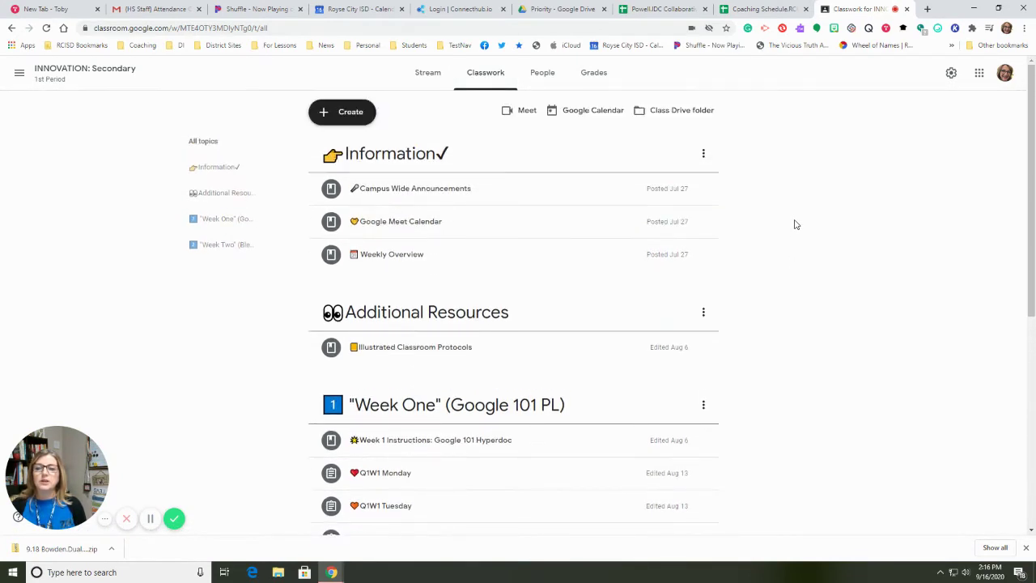
Reuse the Q1W1 Wednesday post from the INNOVATION: Secondary class without creating new copies of its attachments.
click(350, 113)
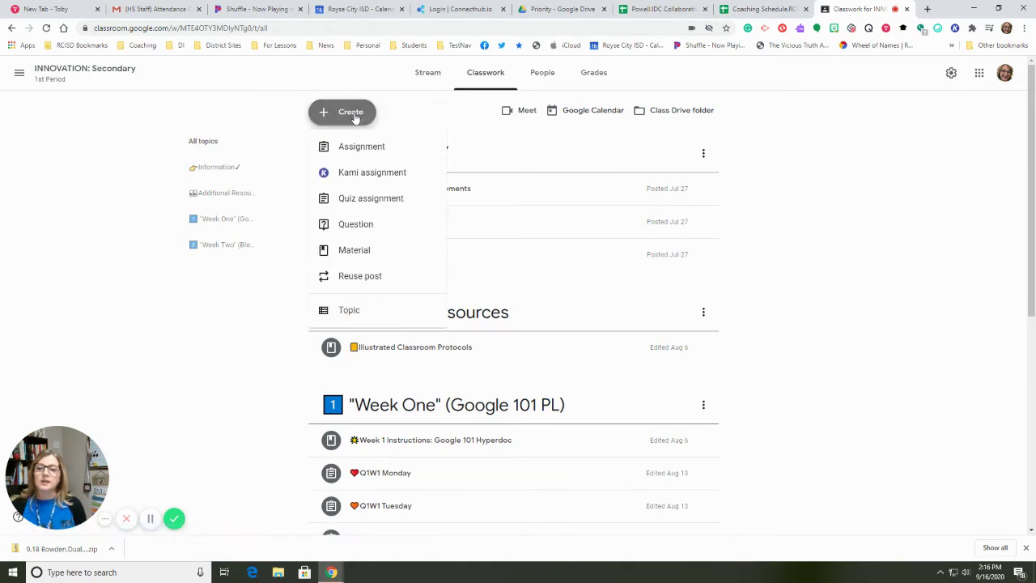
click(370, 276)
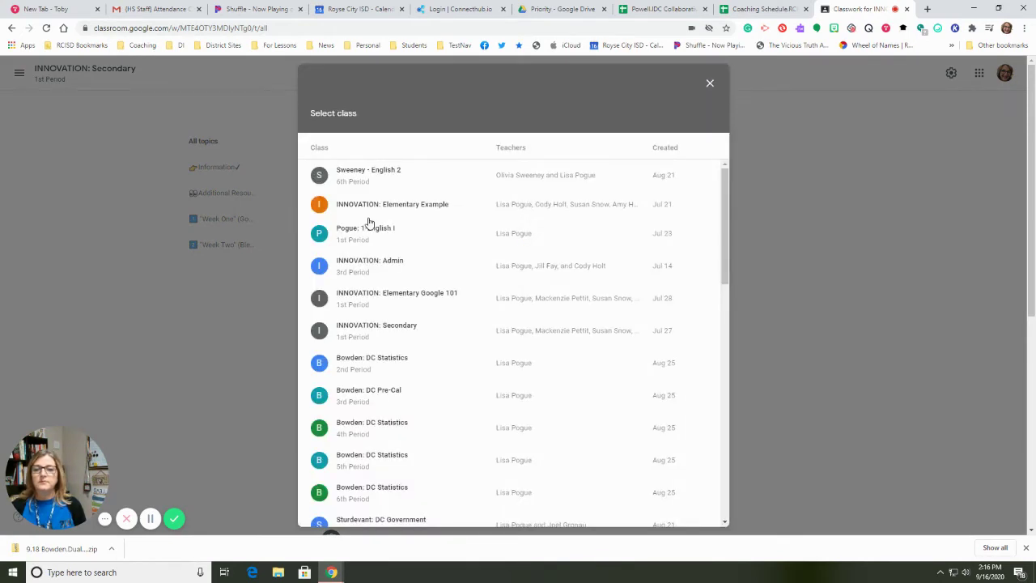
click(397, 329)
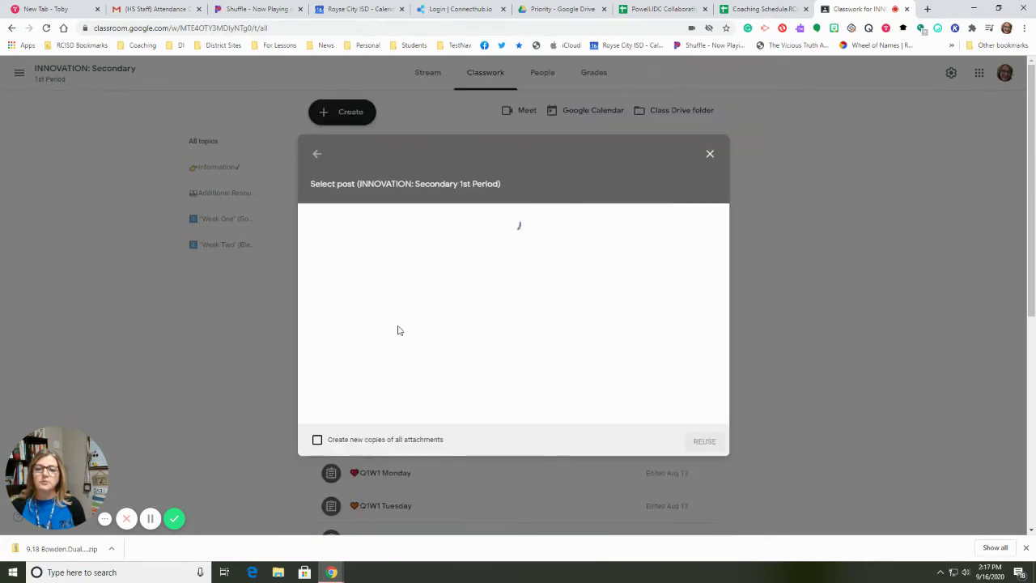
scroll(463, 308, down, 3)
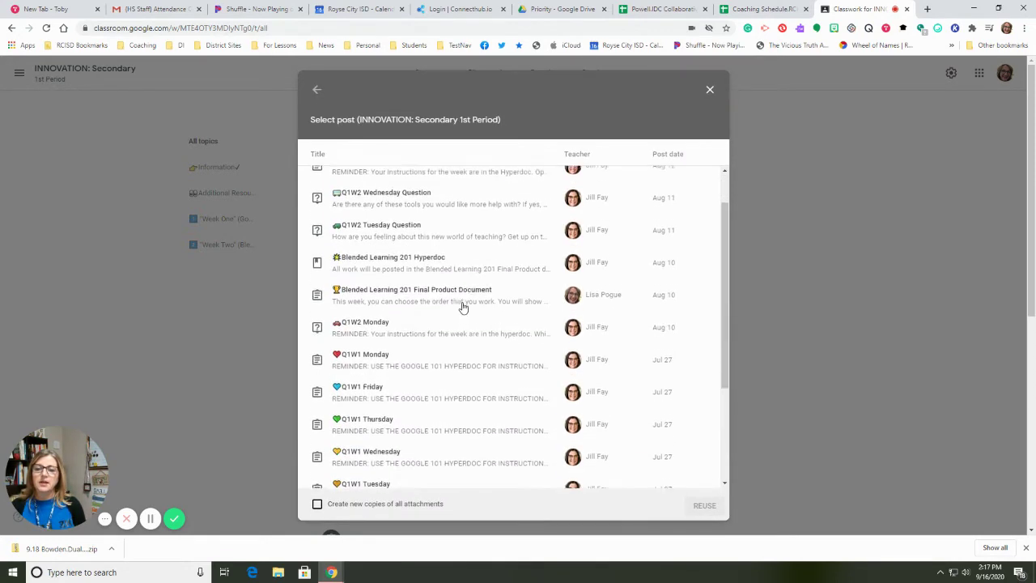
scroll(463, 308, down, 1)
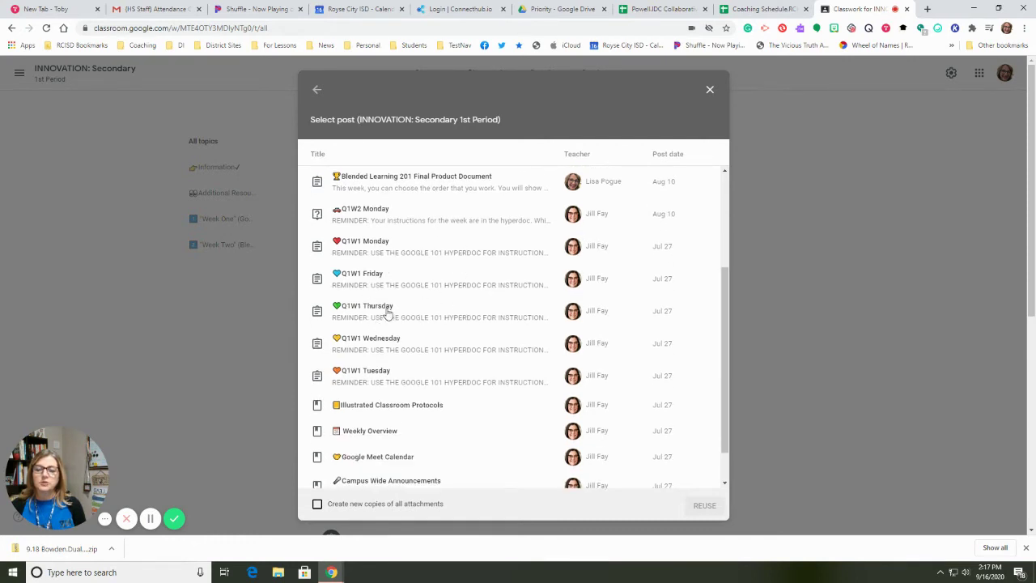
click(374, 343)
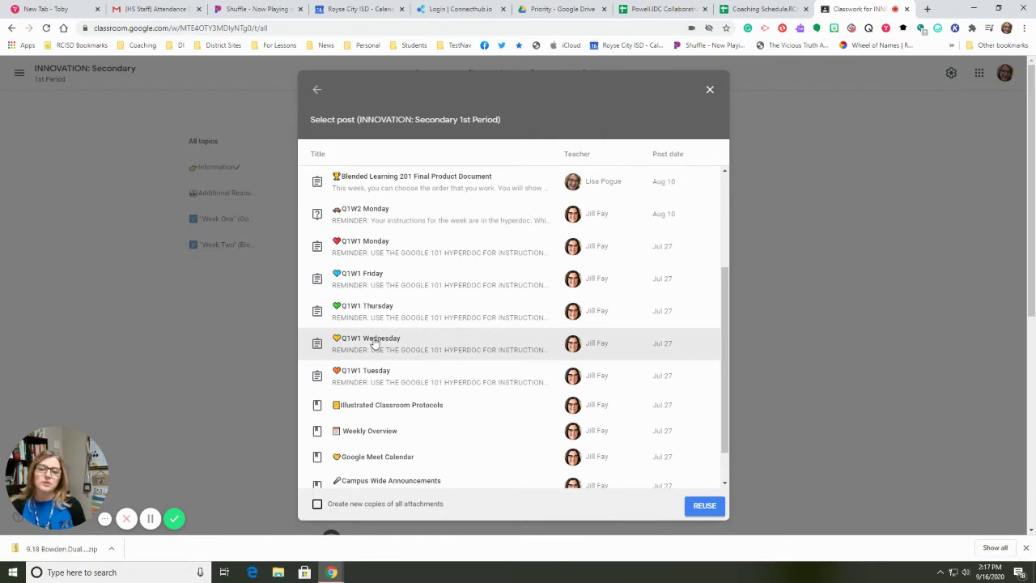
click(704, 506)
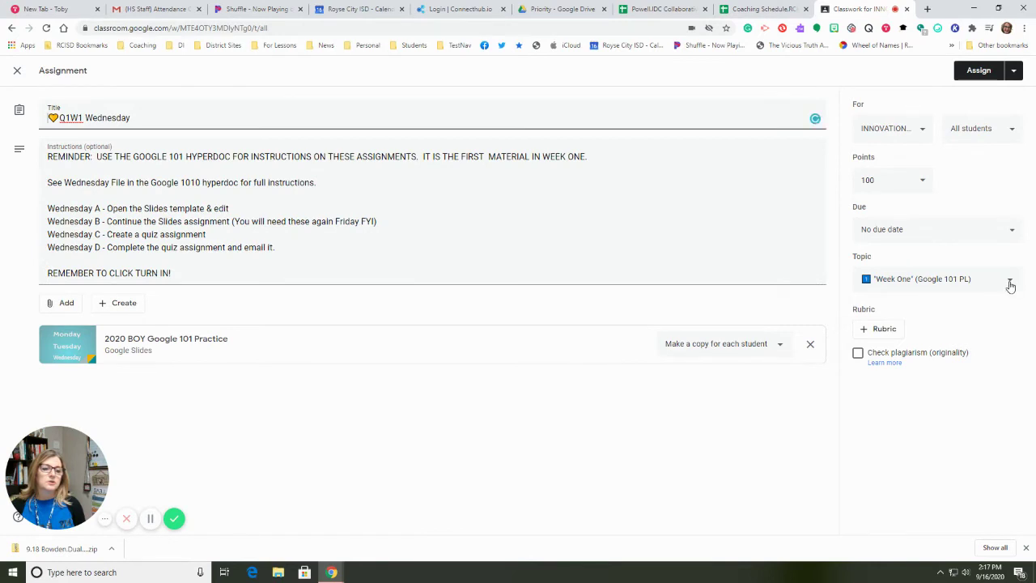
Create a new topic named "Missing Work" for the Q1W1 Wednesday assignment.
click(1010, 286)
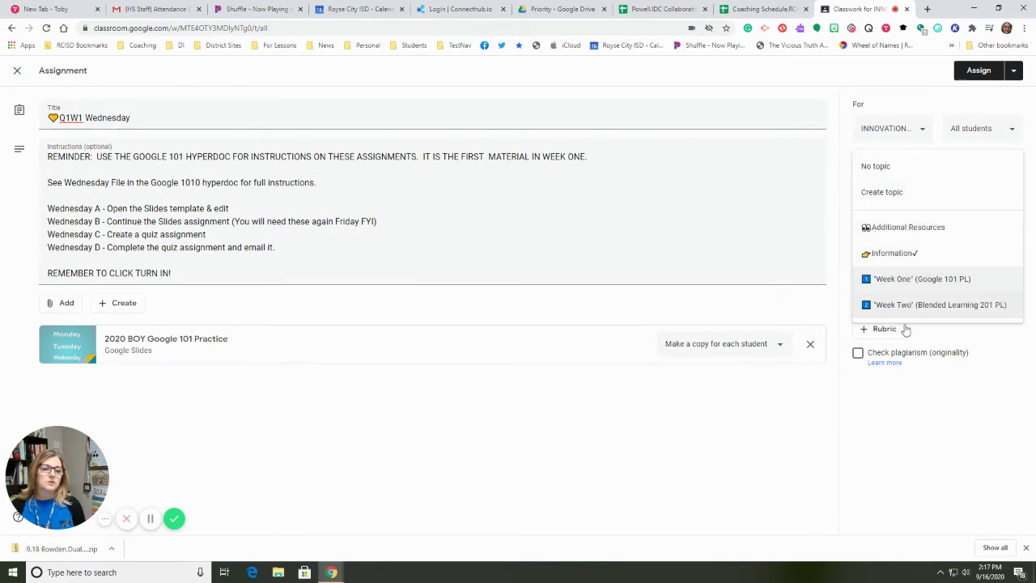
click(947, 333)
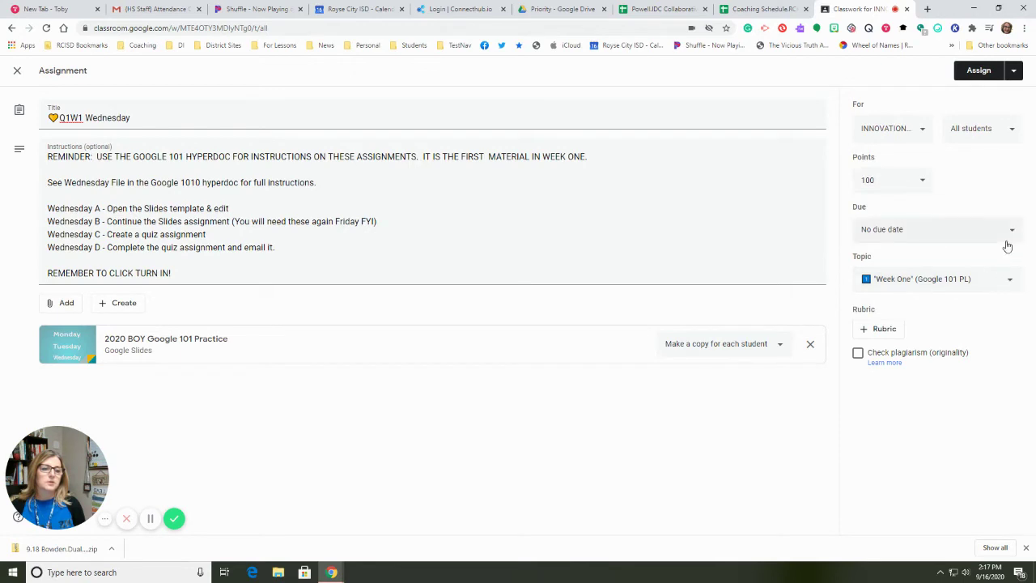
click(1008, 280)
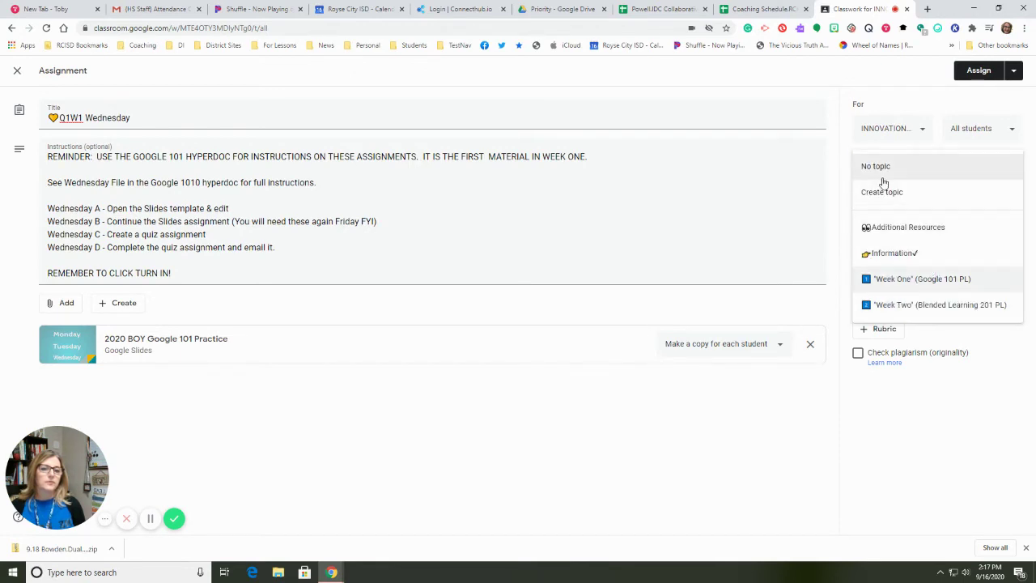
click(883, 191)
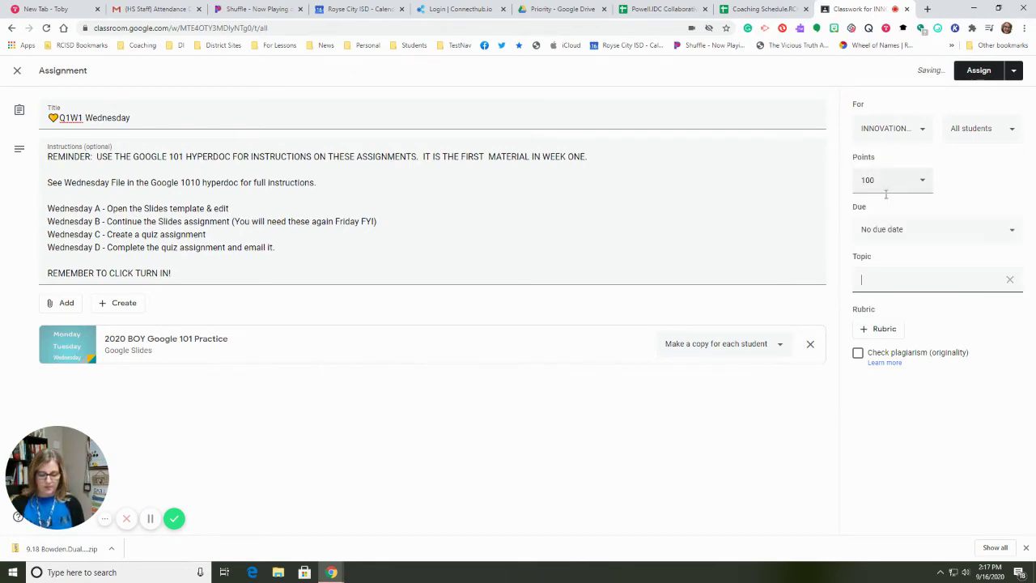
text(Missing Work)
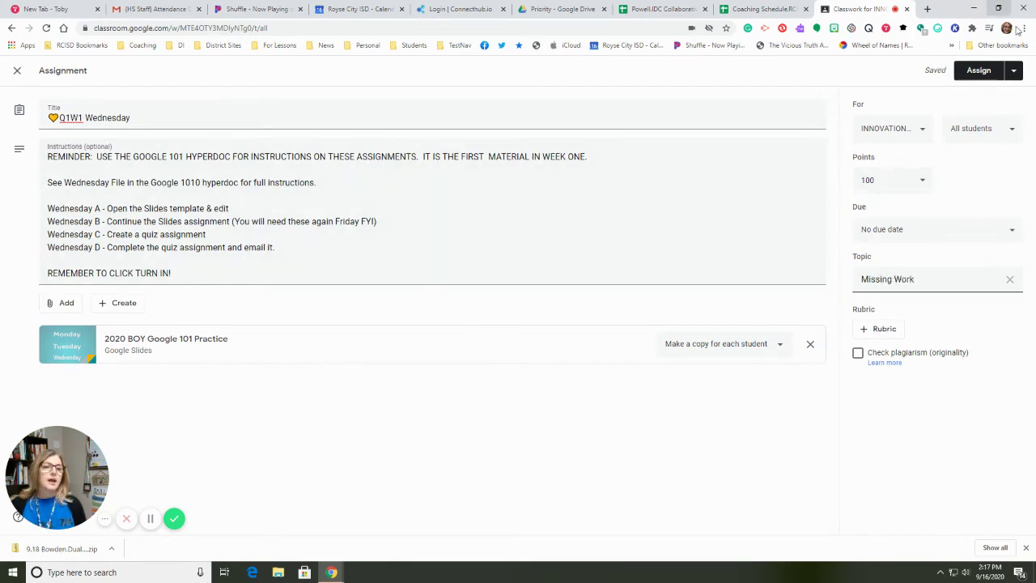
click(1013, 71)
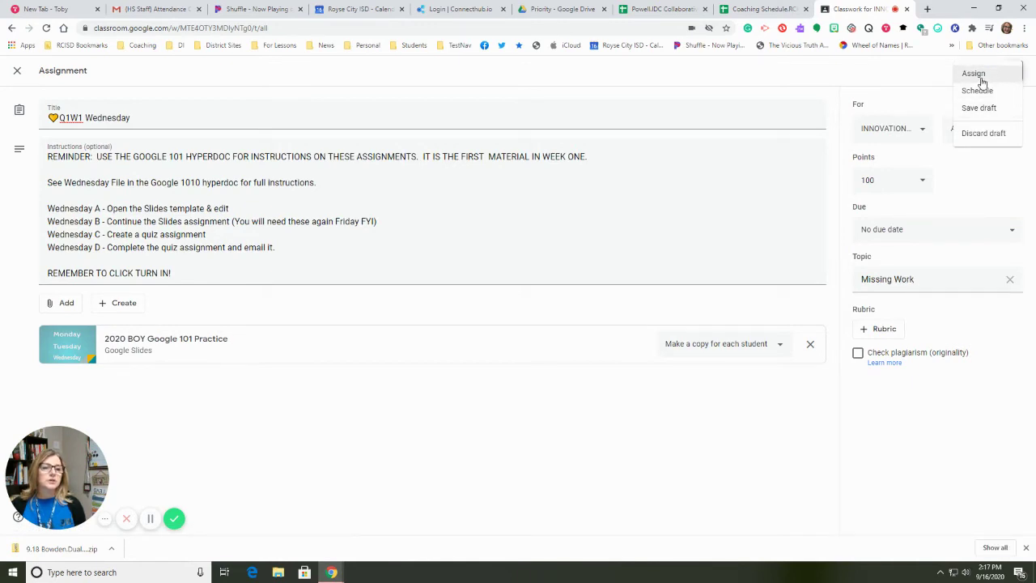
click(926, 136)
click(925, 136)
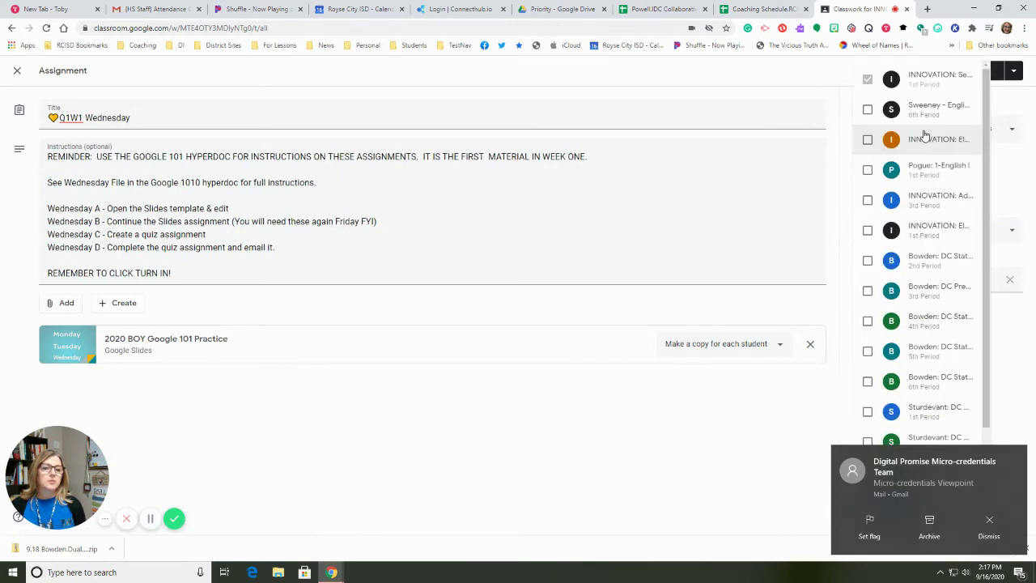
click(1020, 175)
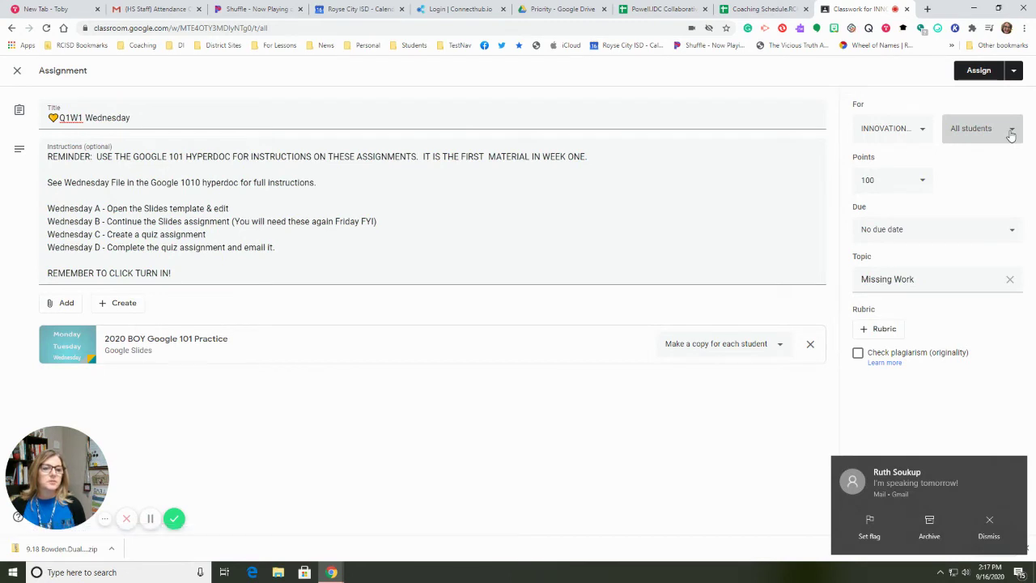
Limit the Q1W1 Wednesday assignment to four selected students instead of all students and assign it.
click(1011, 133)
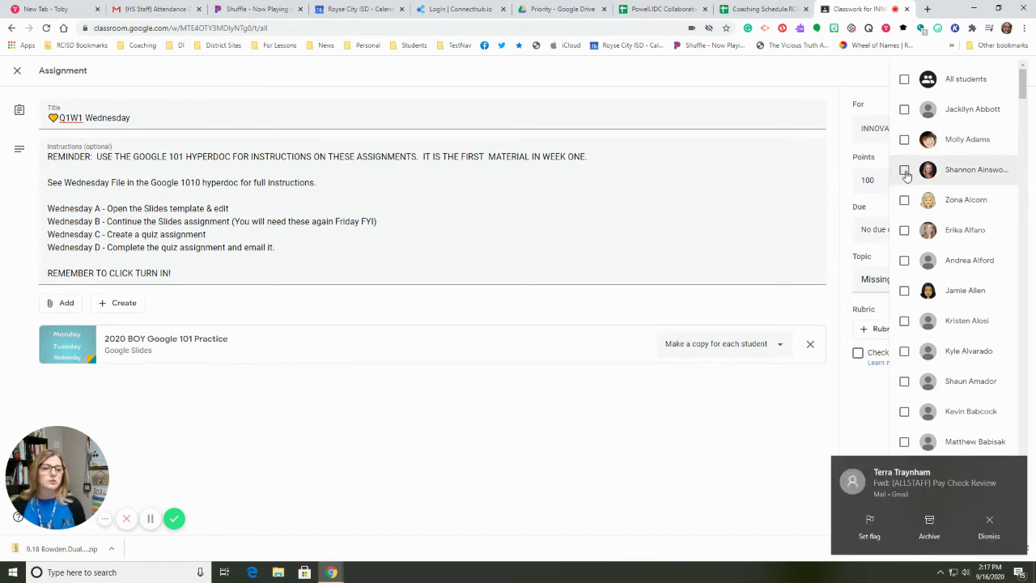
scroll(959, 247, down, 2)
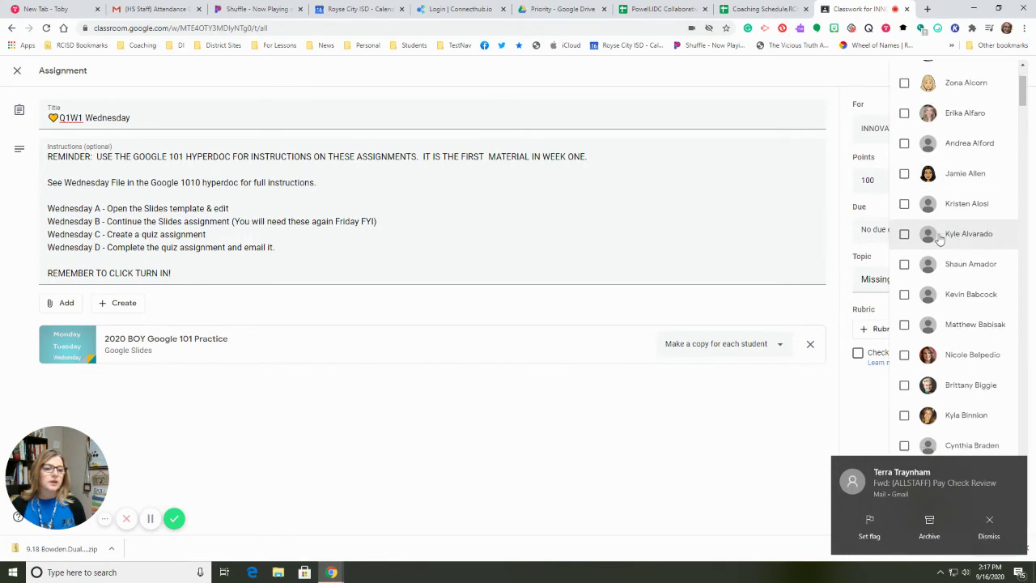
scroll(956, 242, down, 1)
scroll(930, 296, down, 1)
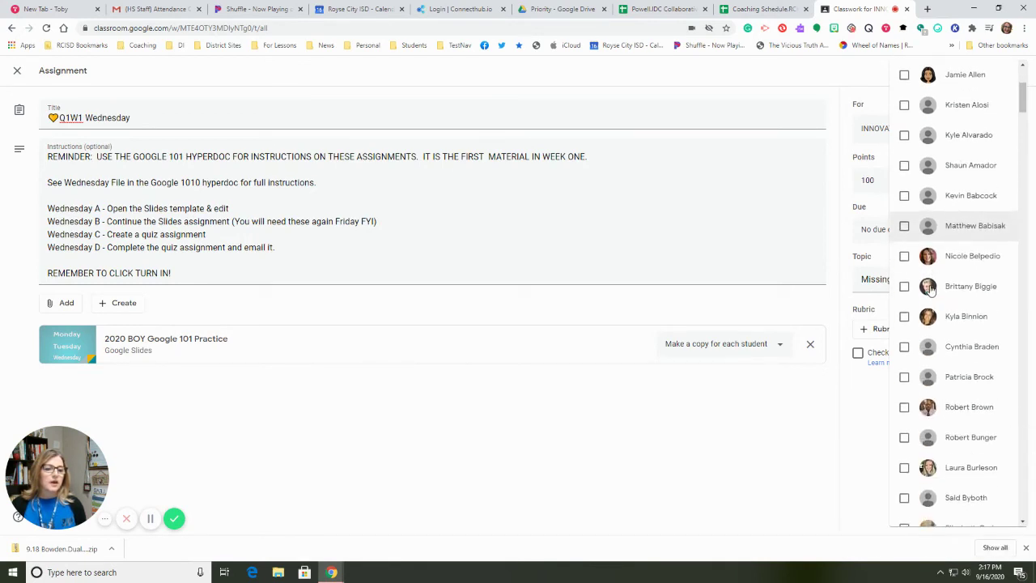
scroll(929, 289, down, 1)
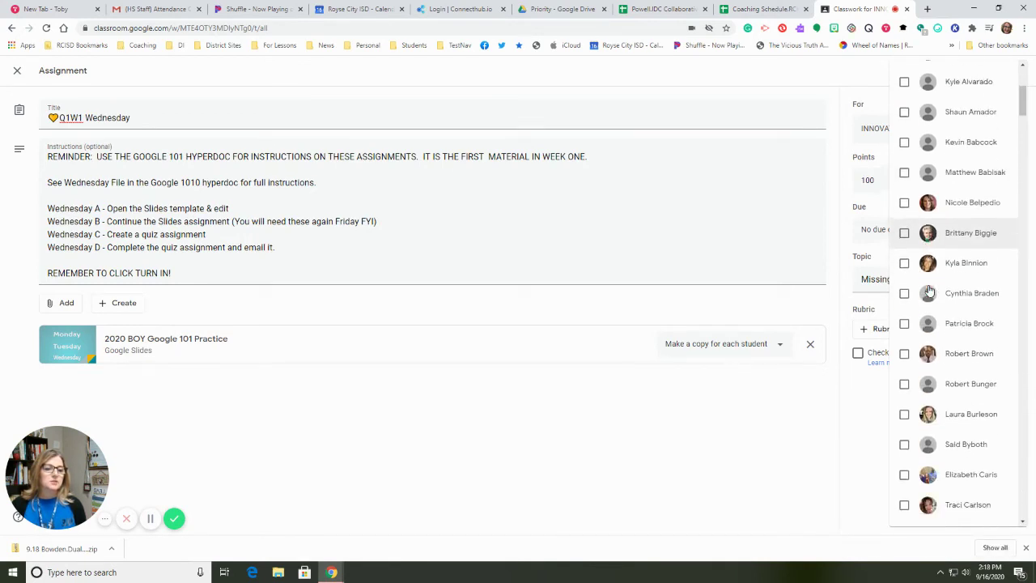
click(904, 233)
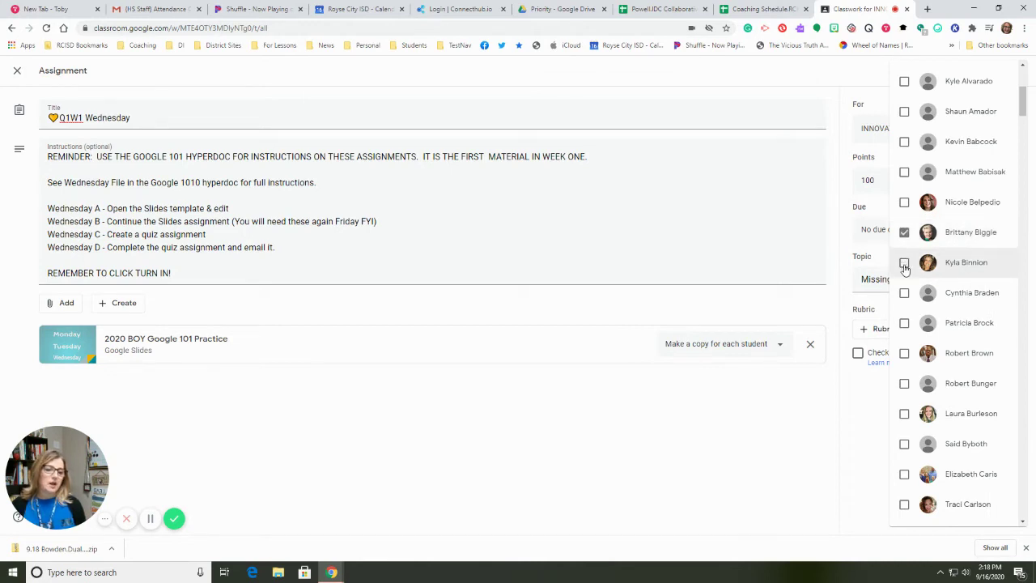
click(904, 354)
click(903, 384)
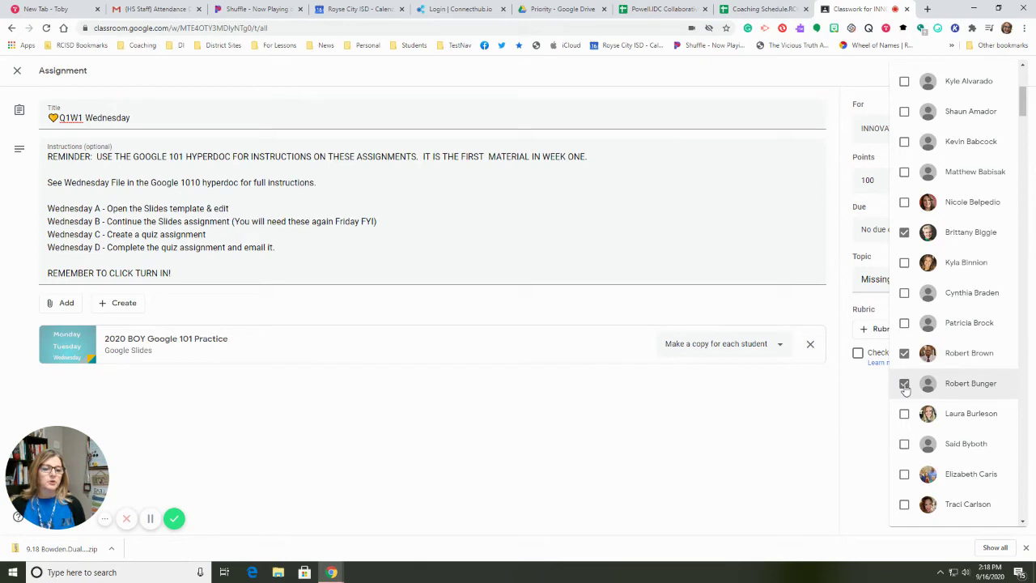
click(530, 403)
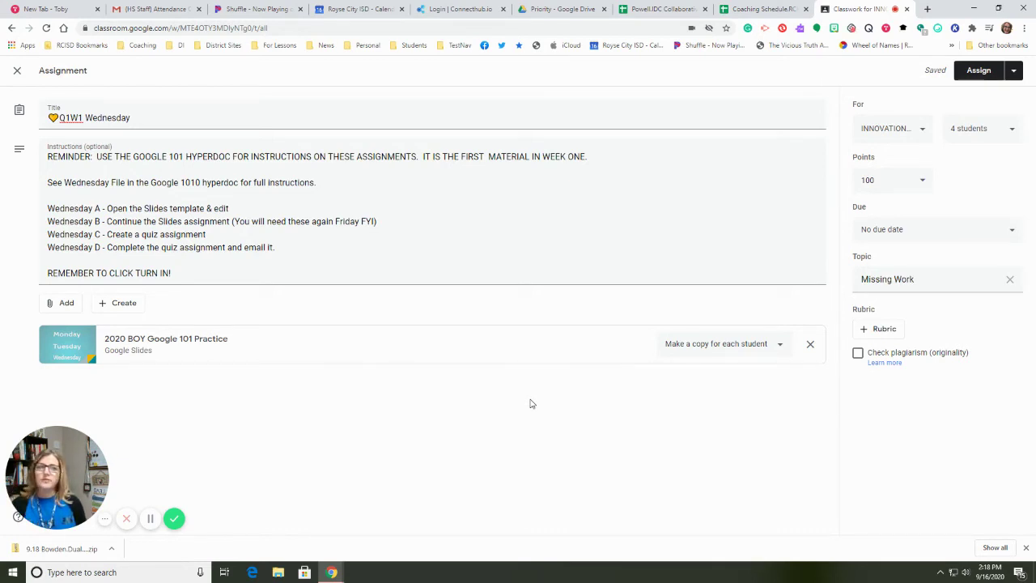
click(977, 71)
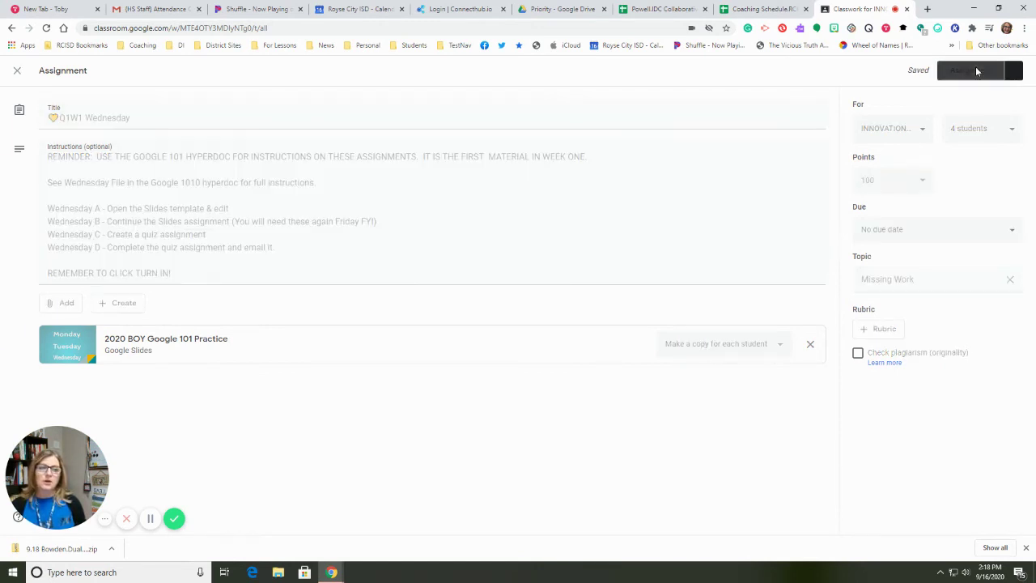